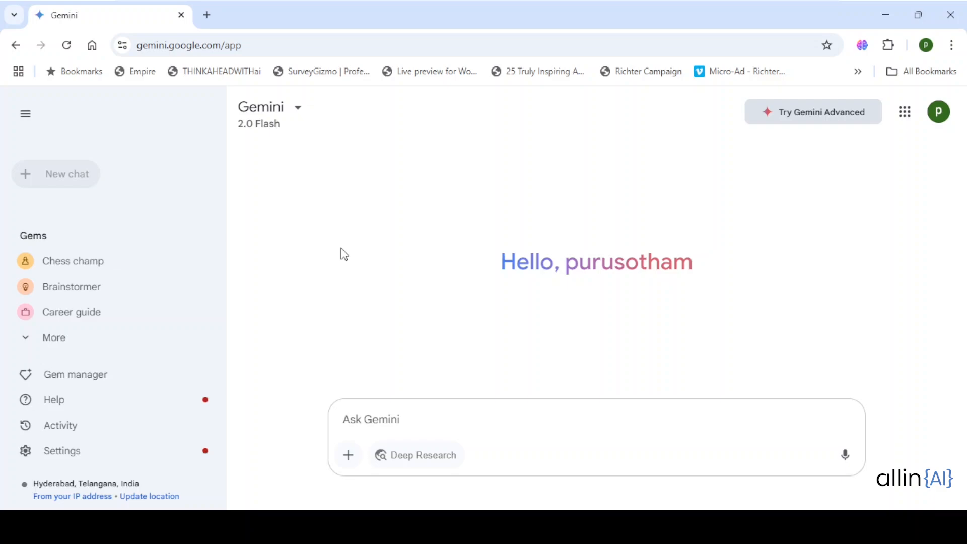
left_click(353, 417)
type("https://www.youtube.com/watch?v=i_LwzRVP7bg&t=525s&ab_channel=freeCodeCamp.org")
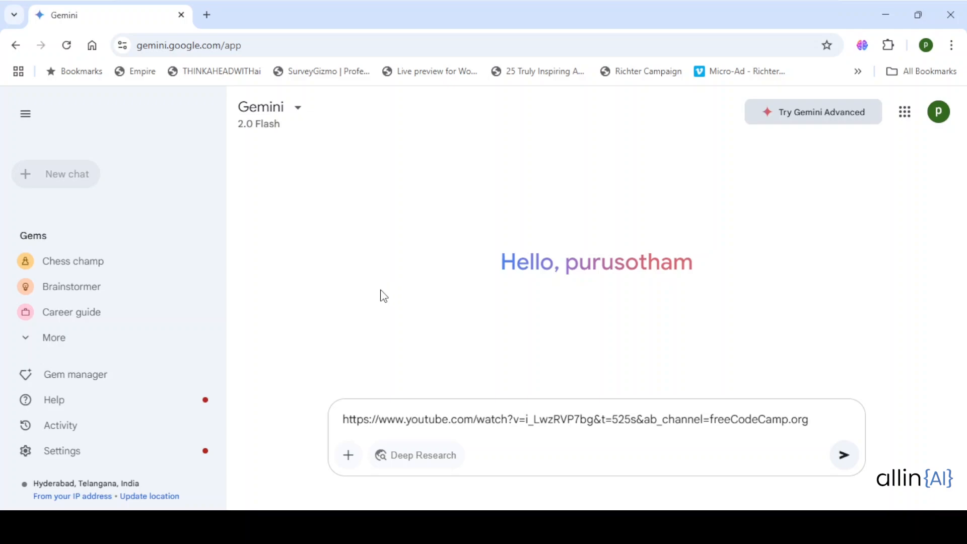
key("shift+Return")
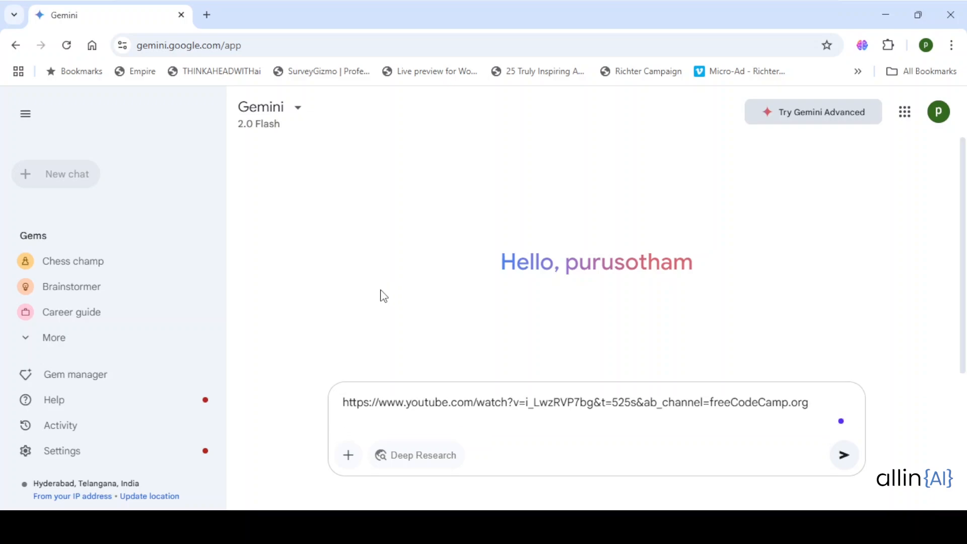
key("shift+Return")
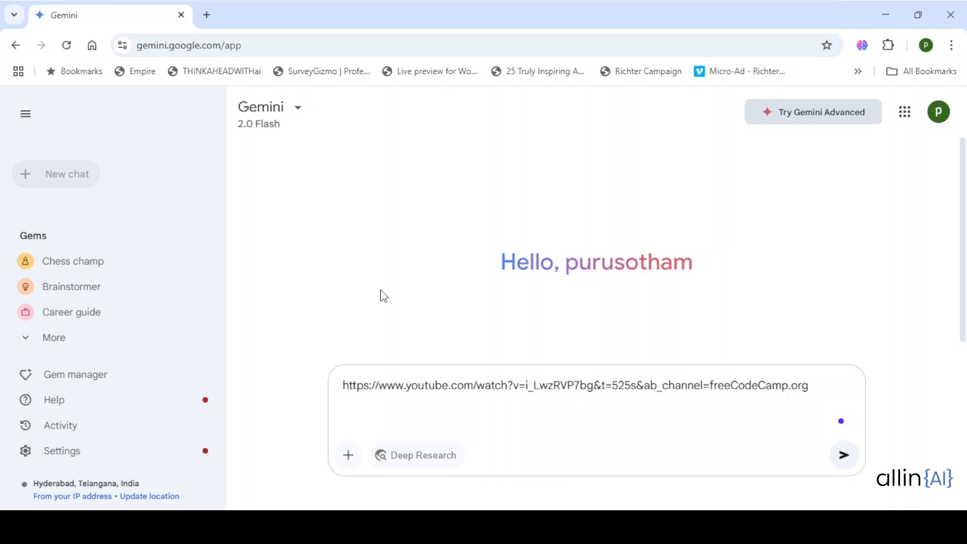
Add the request "summaries above video into 3 bulletpoints" below the link and submit the prompt.
type("summarise")
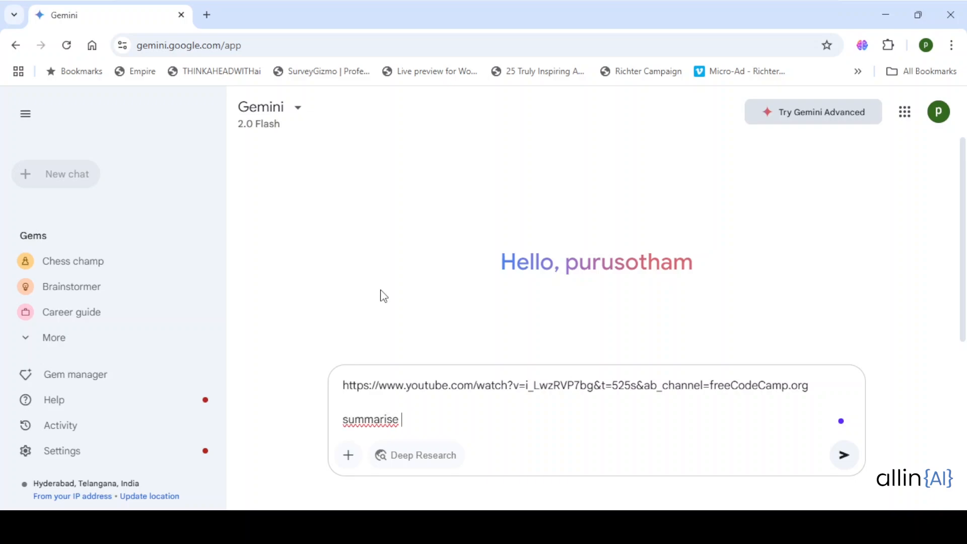
double_click(364, 422)
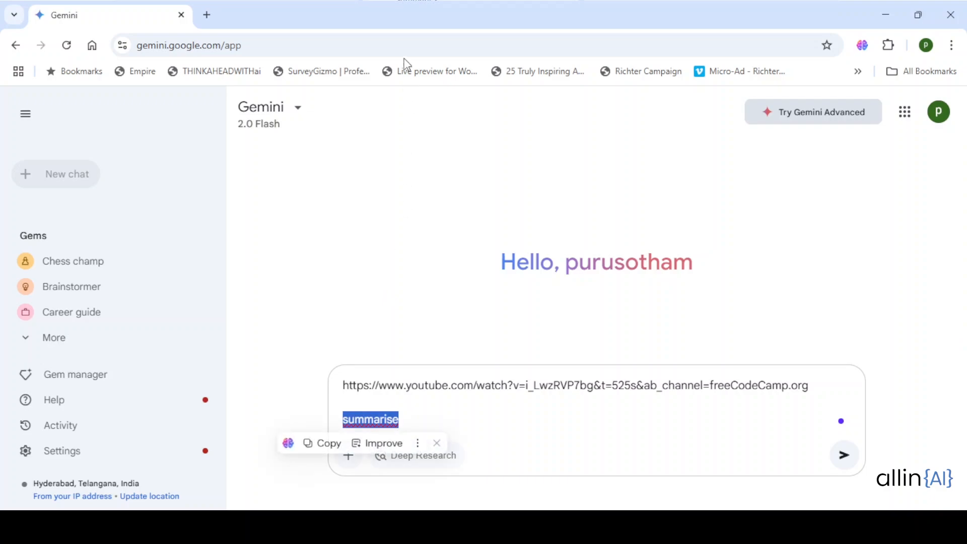
type("summaries a")
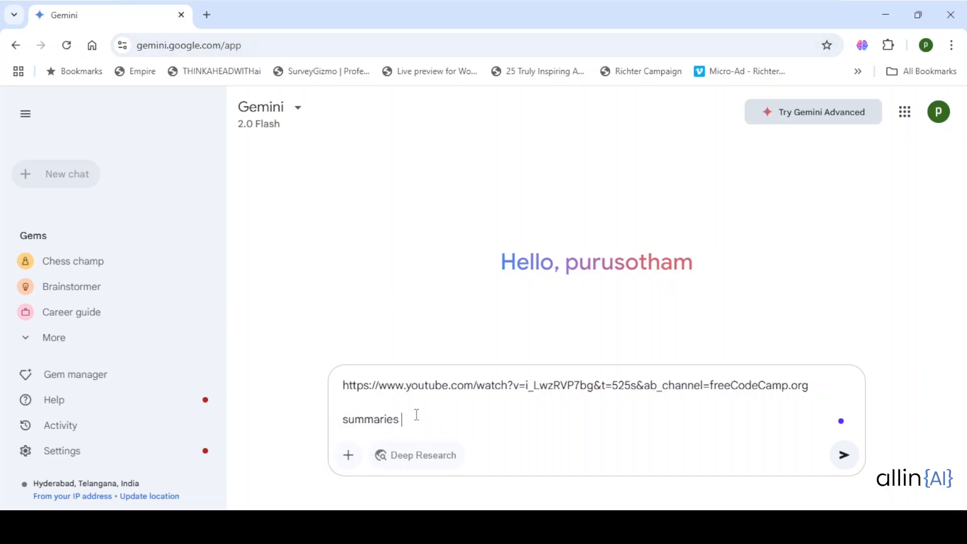
type("bove video into 3 bulletpoints")
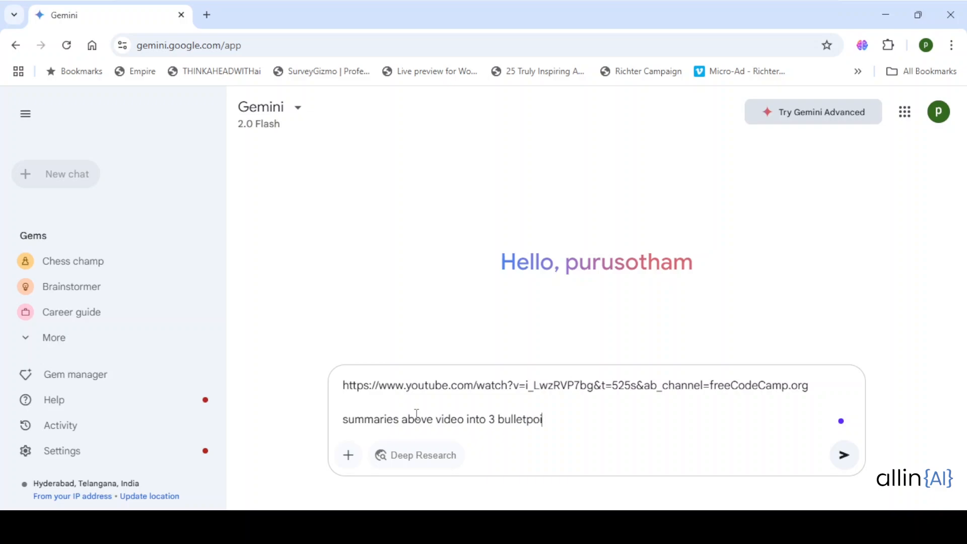
key("Return")
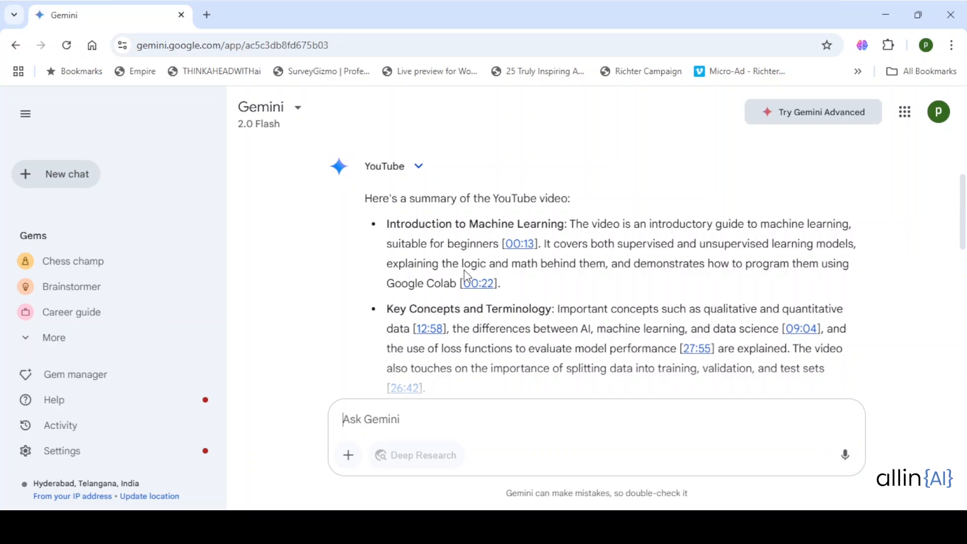
Review the bullet-point summary with its timestamp links and the source video card beneath it.
scroll(464, 270, "down", 3)
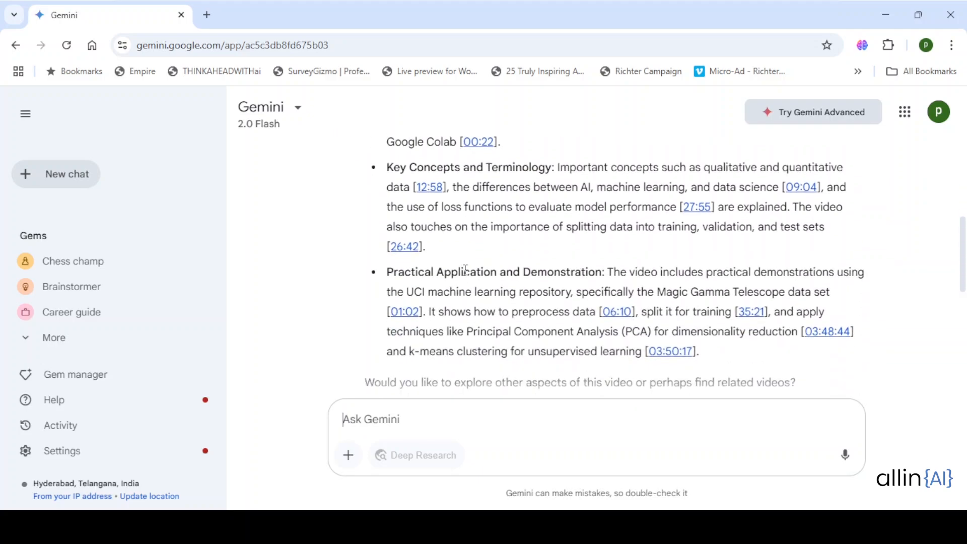
scroll(467, 276, "down", 2)
scroll(466, 274, "up", 2)
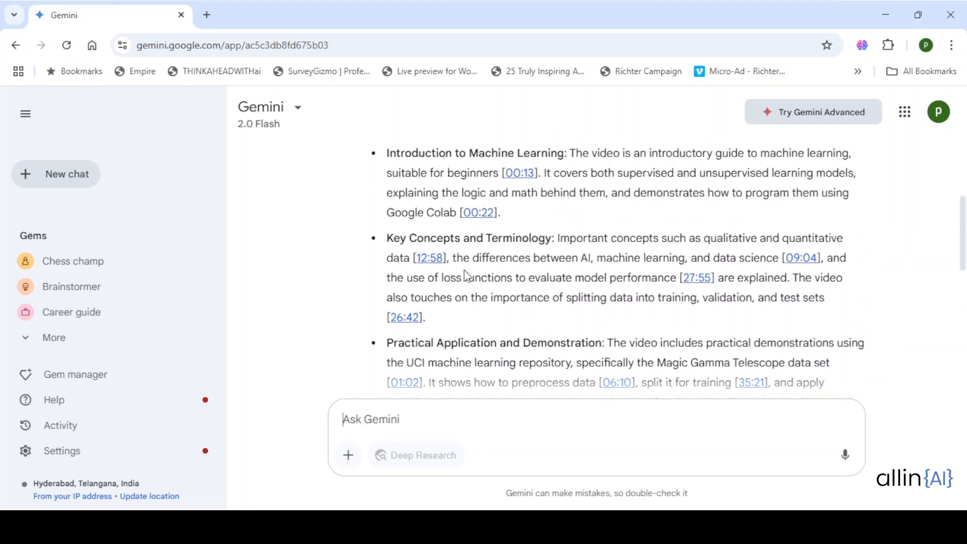
scroll(464, 274, "down", 3)
scroll(464, 270, "down", 4)
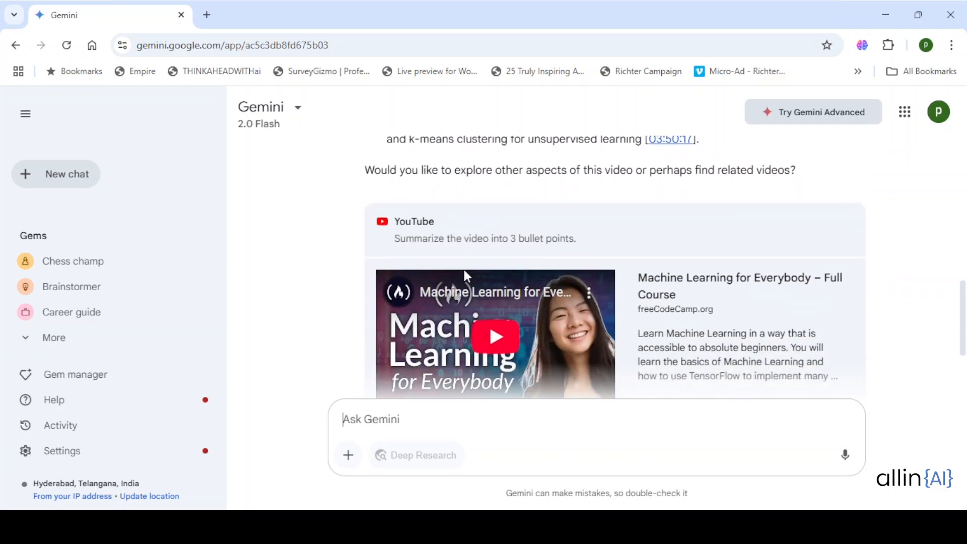
scroll(441, 268, "up", 4)
scroll(440, 268, "up", 3)
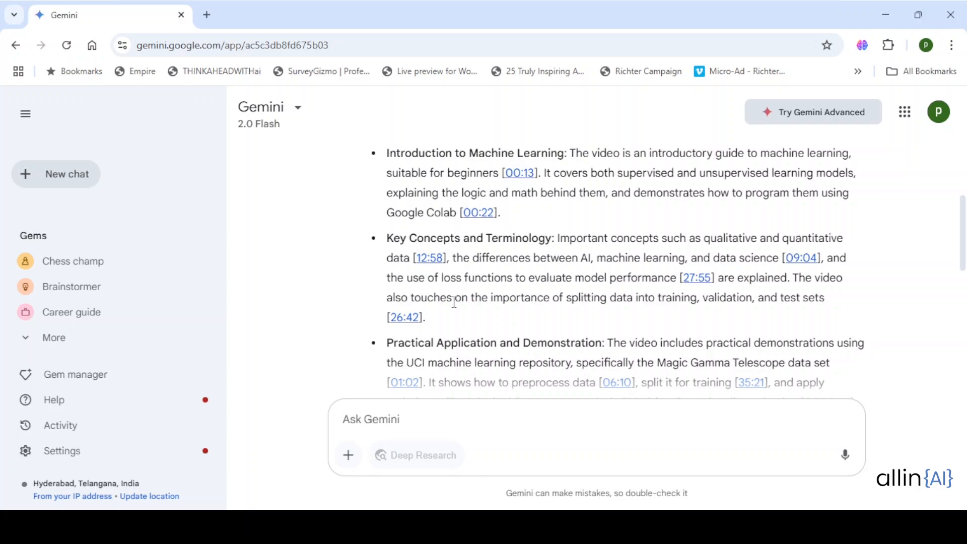
scroll(455, 302, "up", 4)
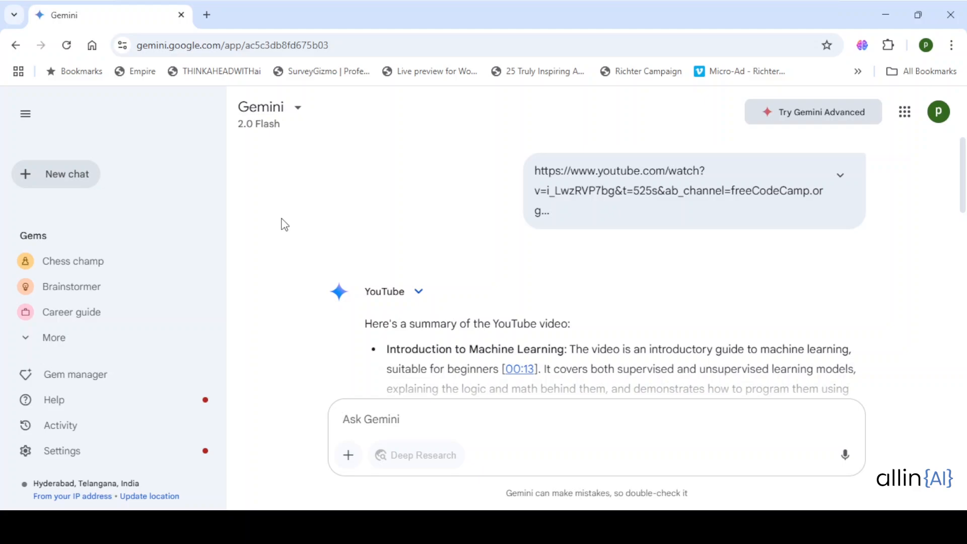
Search for google ai studio in a new browser tab and open the Google AI Studio site.
left_click(205, 20)
left_click(182, 51)
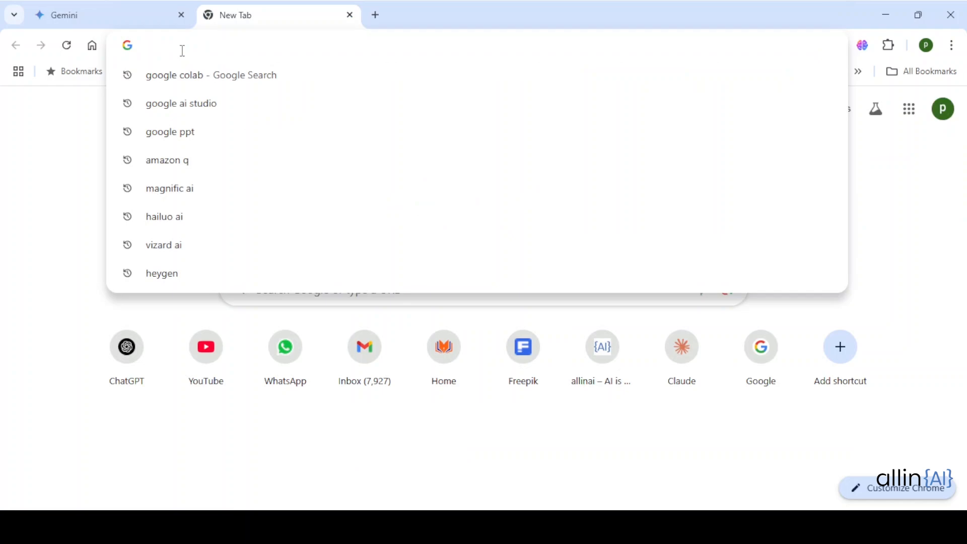
type("google.com")
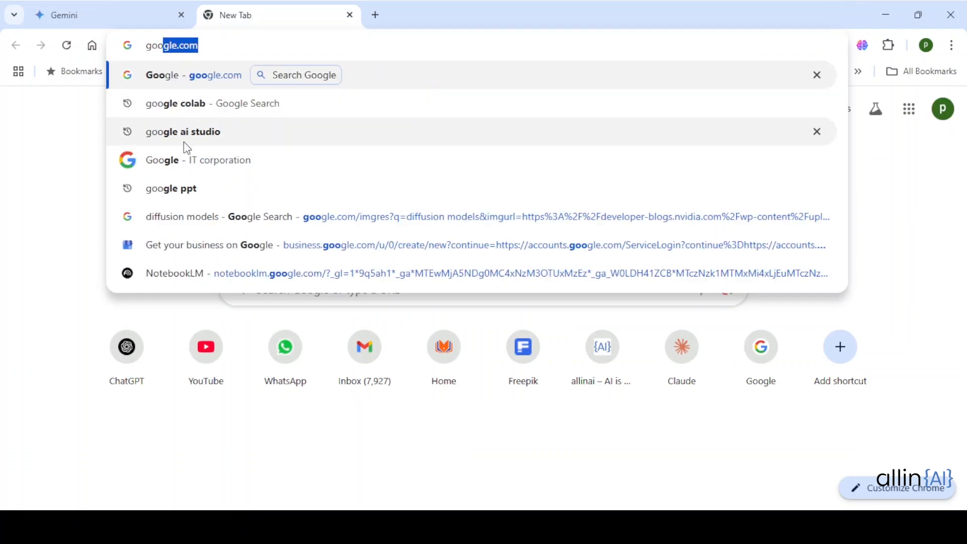
left_click(185, 143)
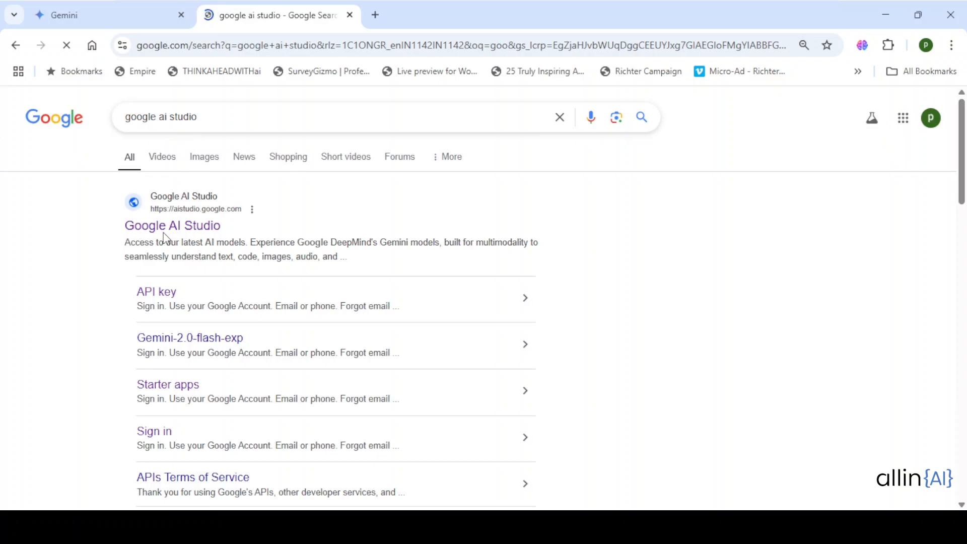
left_click(159, 236)
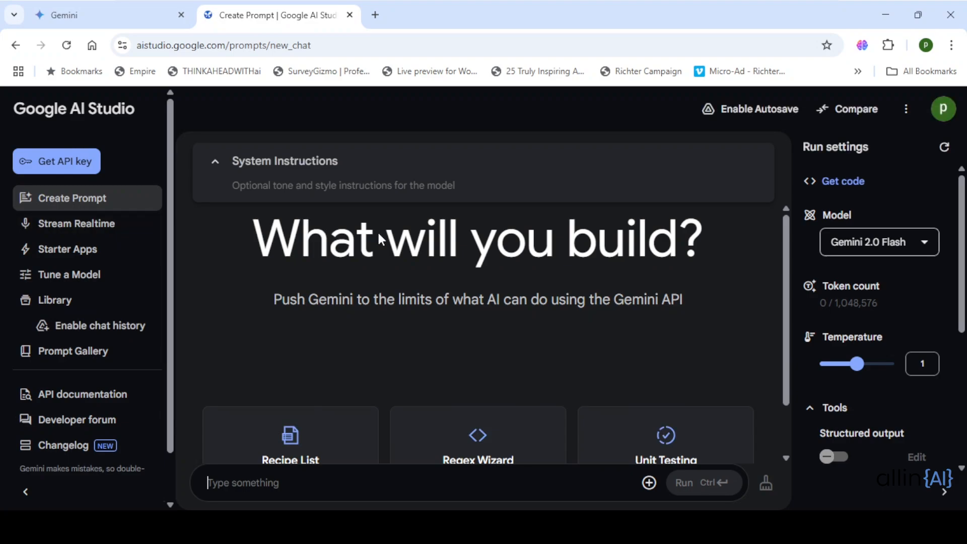
Run the prompt "write a short story on fish and water" in Google AI Studio.
scroll(377, 234, "down", 2)
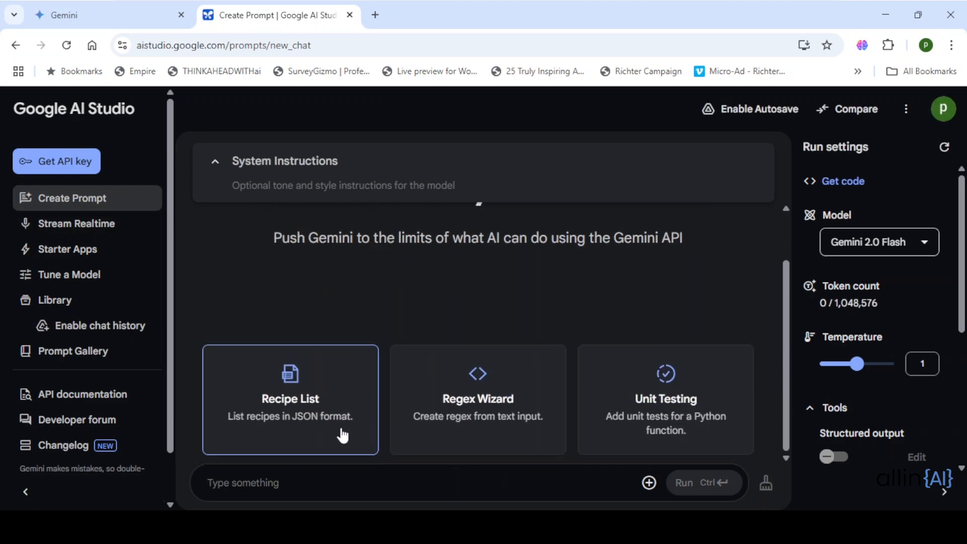
left_click(250, 481)
type("wri")
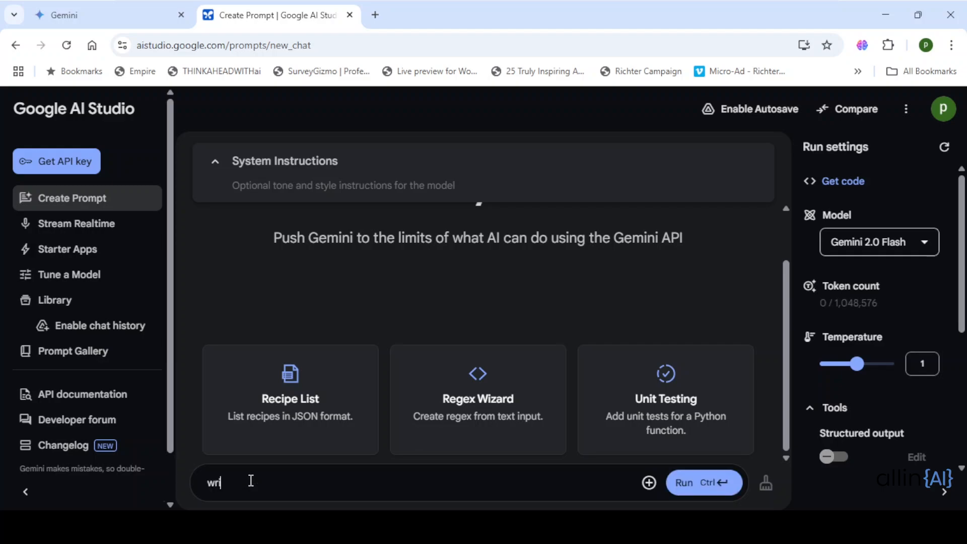
type("te a short story on ")
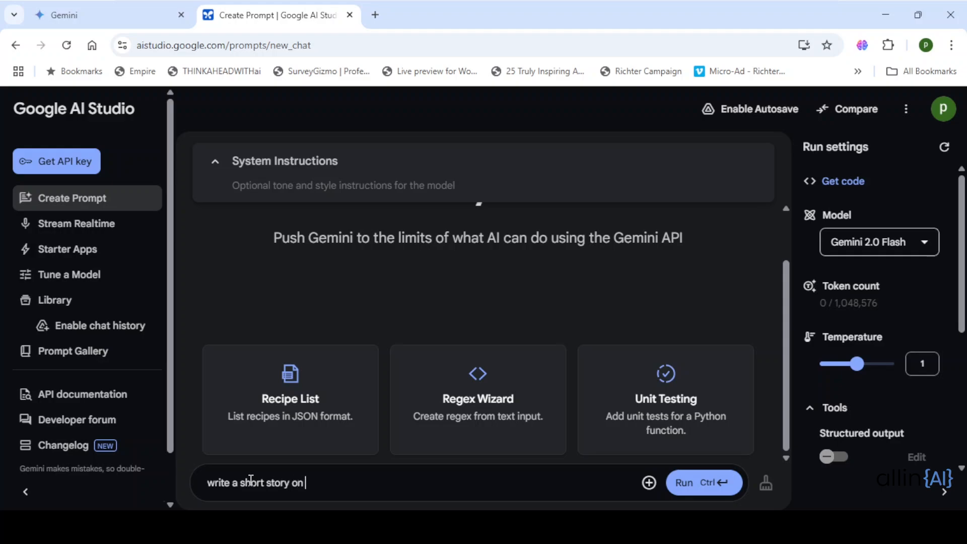
type("fish and water")
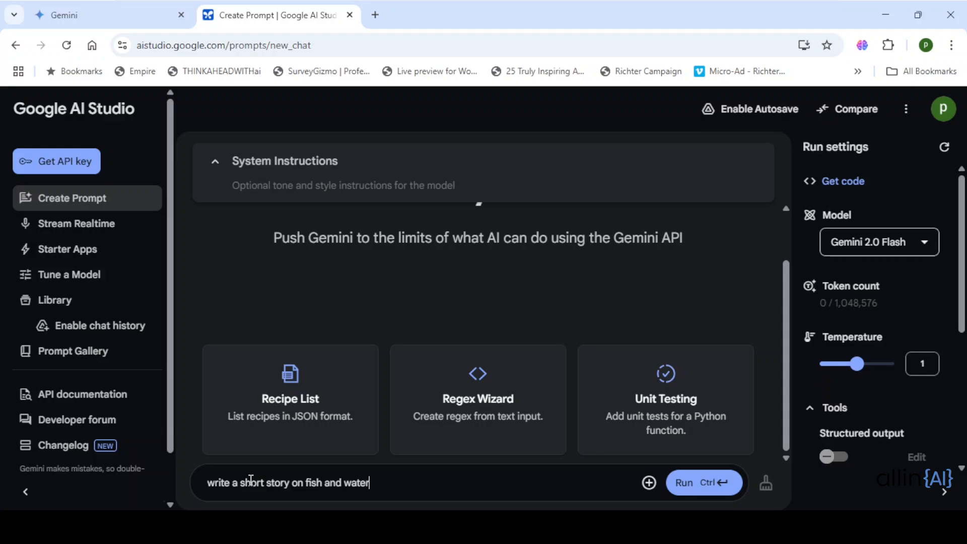
key("Return")
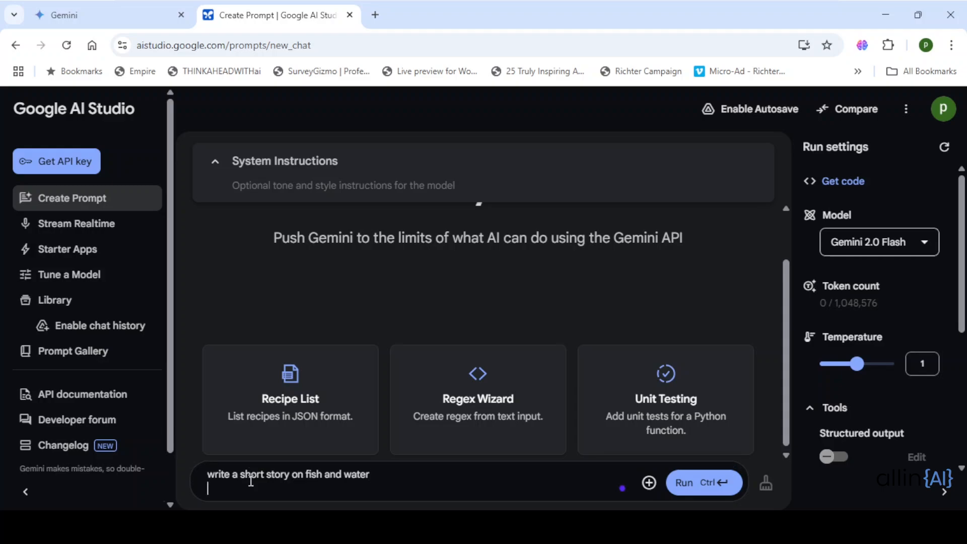
left_click(682, 484)
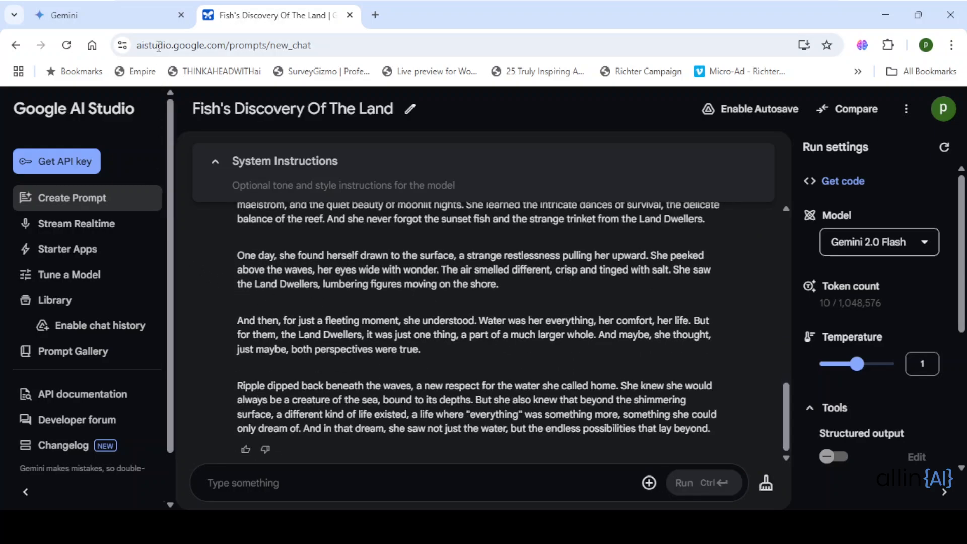
Look over the generated story from its end back up to the prompt, along with the model setting.
scroll(359, 288, "up", 10)
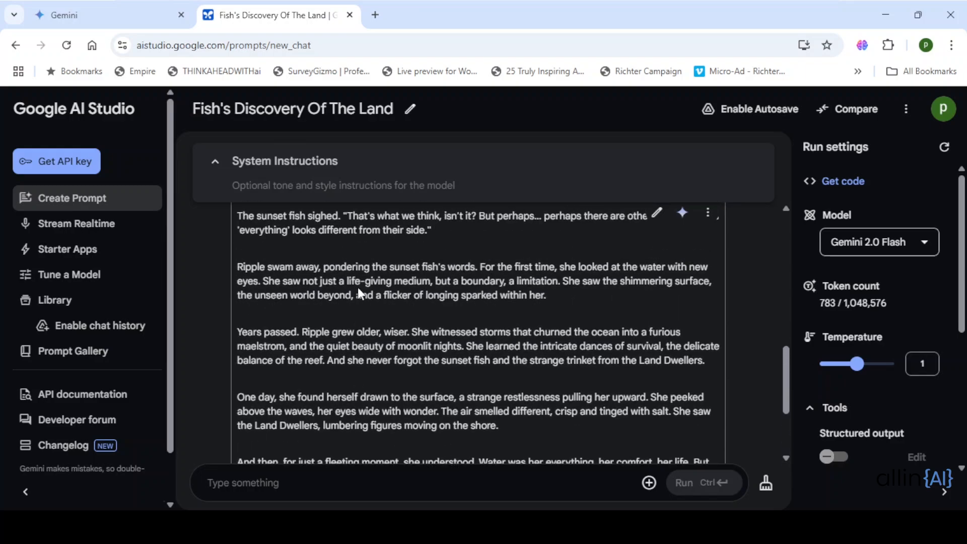
scroll(359, 293, "up", 5)
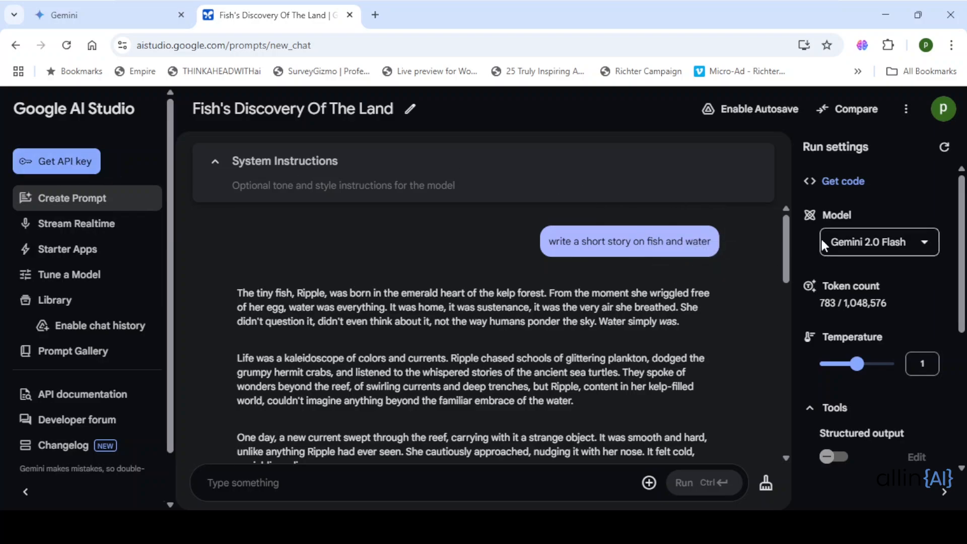
mouse_move(866, 251)
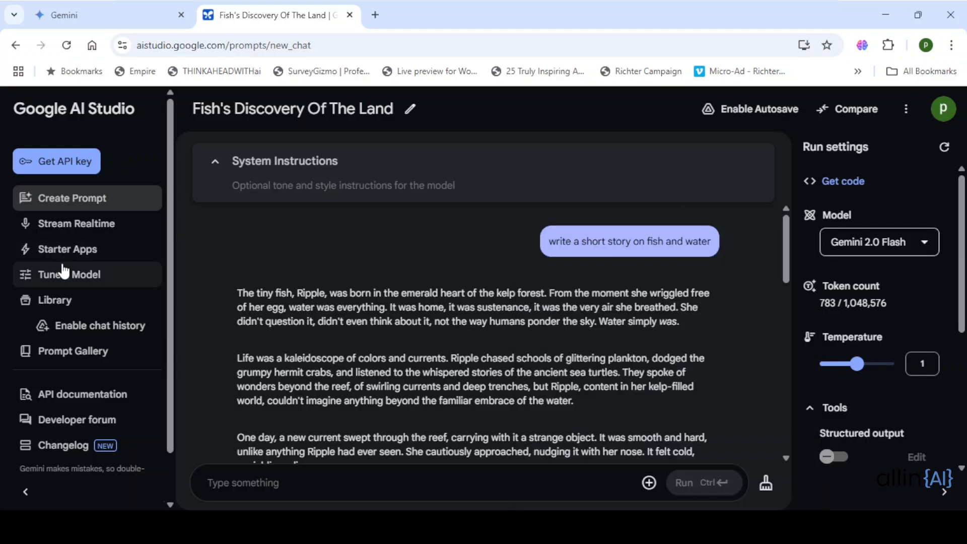
scroll(64, 272, "down", 2)
scroll(64, 272, "up", 2)
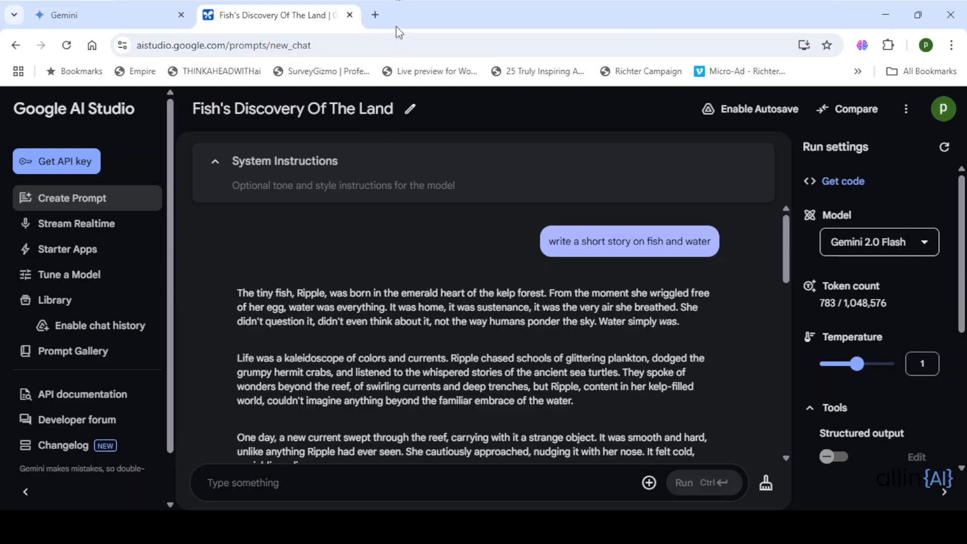
Open Google Colab in a new browser tab through a google colab search and create a new notebook.
left_click(375, 18)
type("goog")
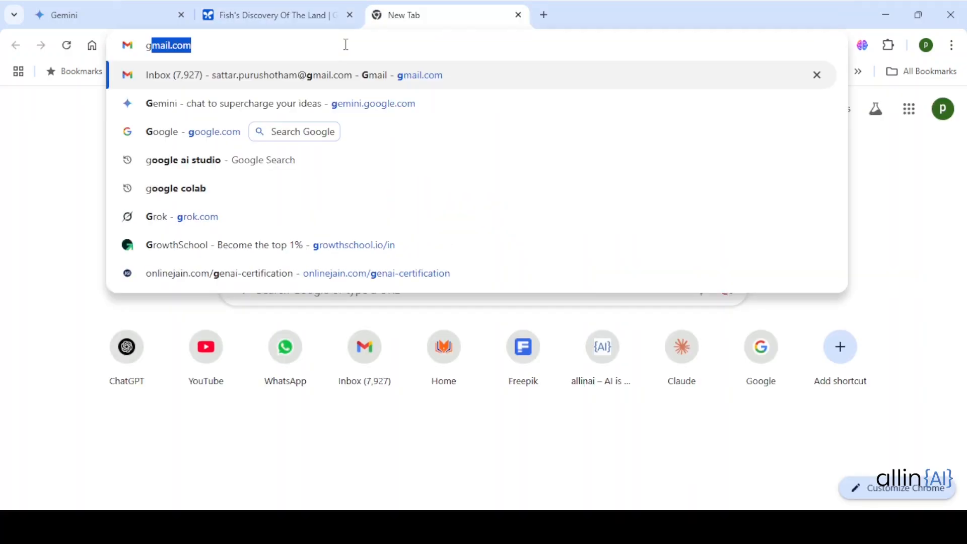
type("l")
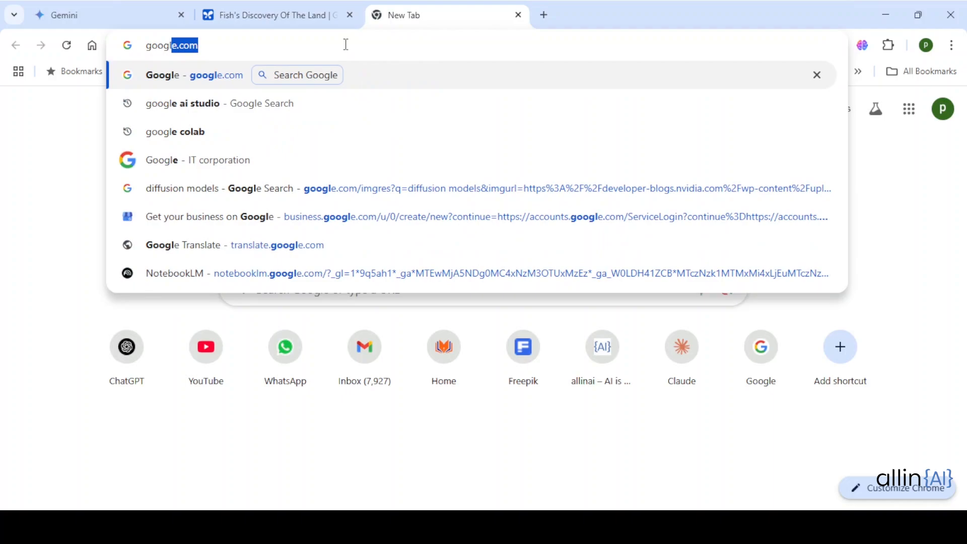
left_click(204, 143)
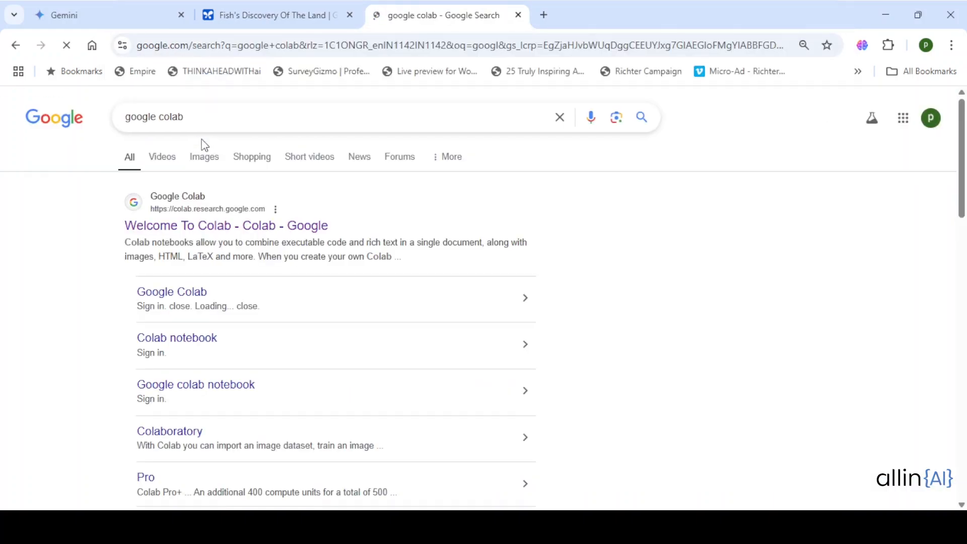
left_click(198, 237)
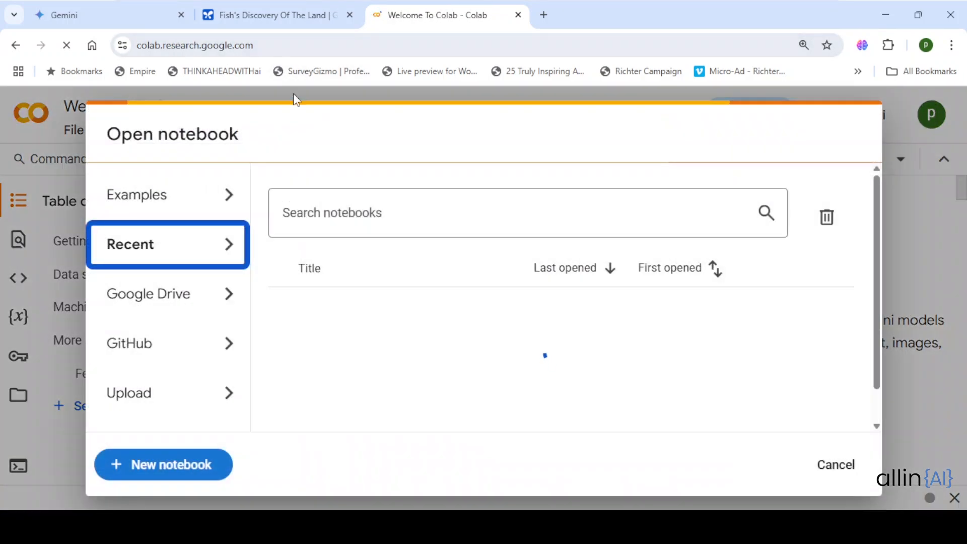
left_click(137, 470)
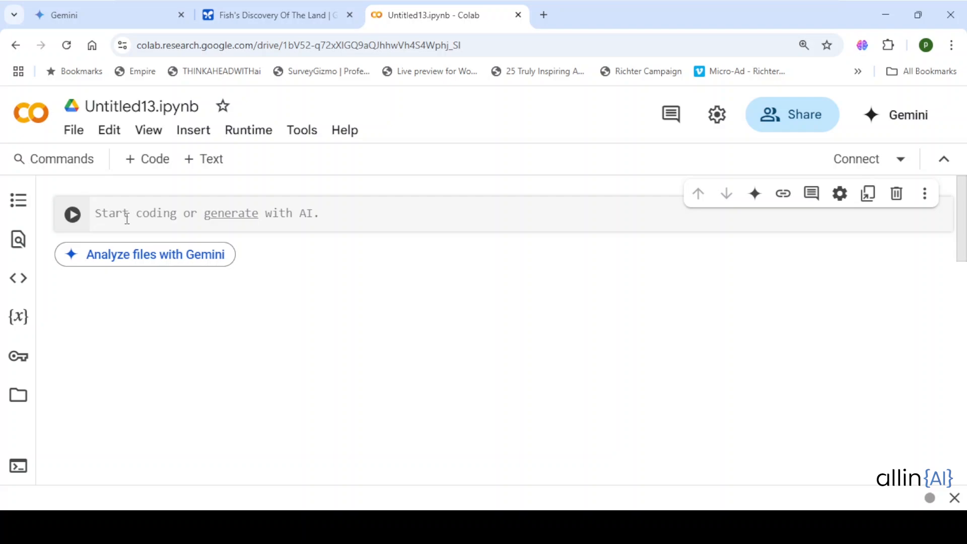
Connect the notebook to a runtime and define x = 7 and y = 8 in the first code cell.
left_click(851, 164)
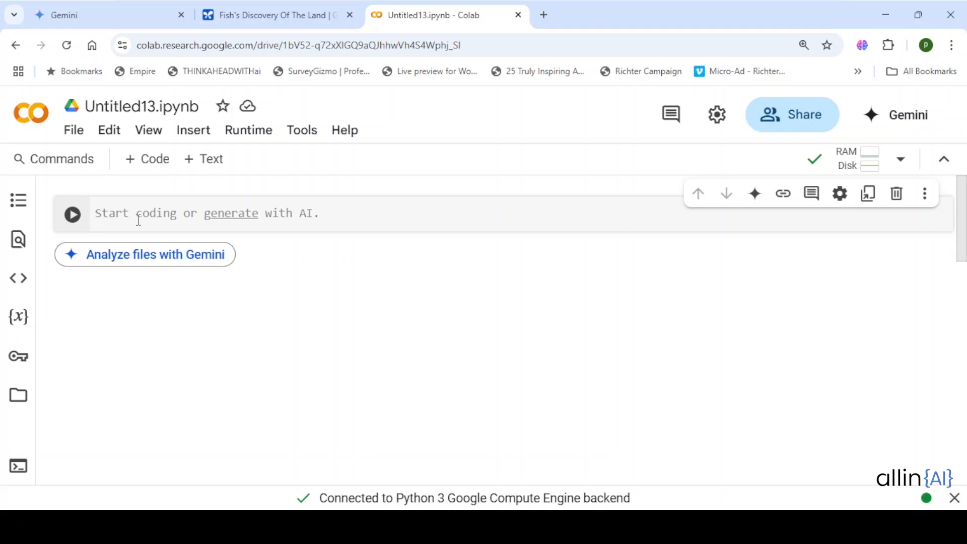
type("x = ")
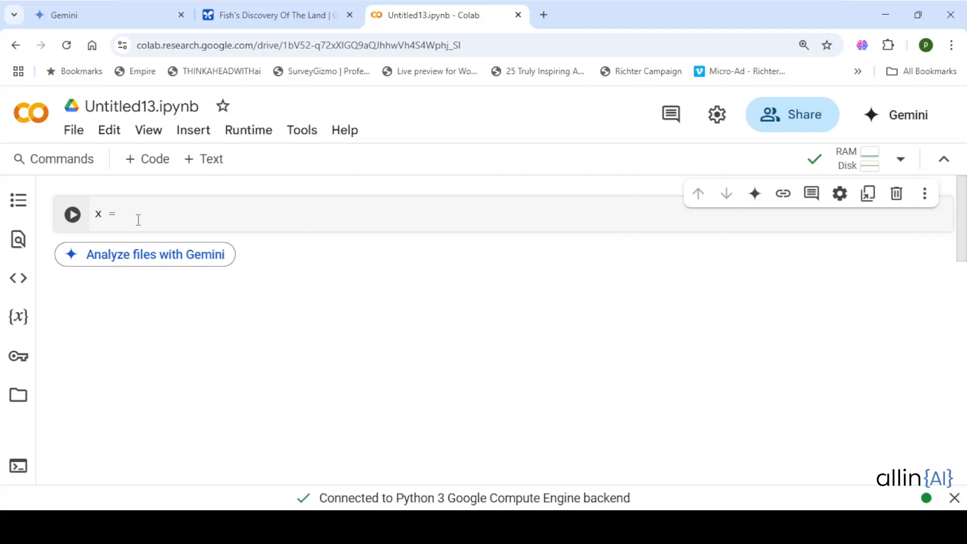
type("7")
key("Return")
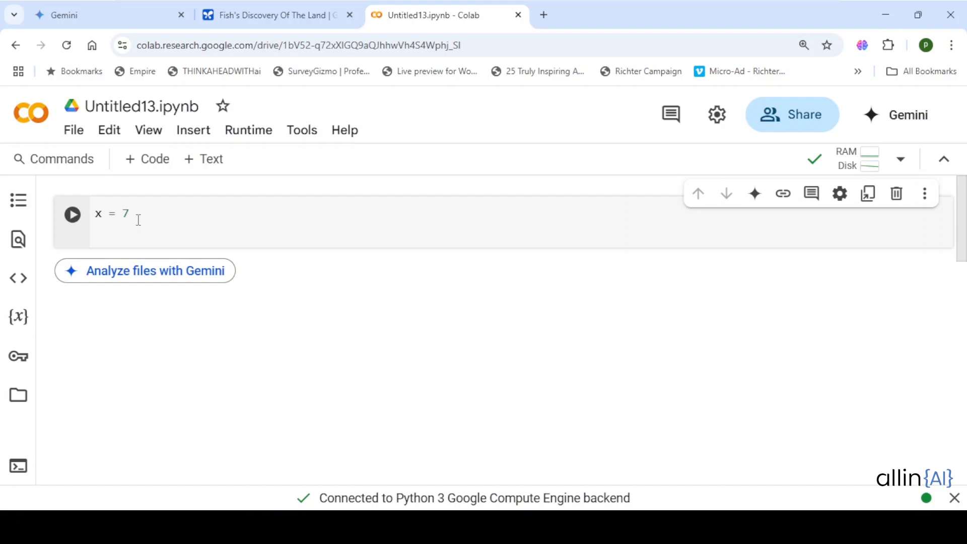
type("y = 8")
key("Return")
key("Return")
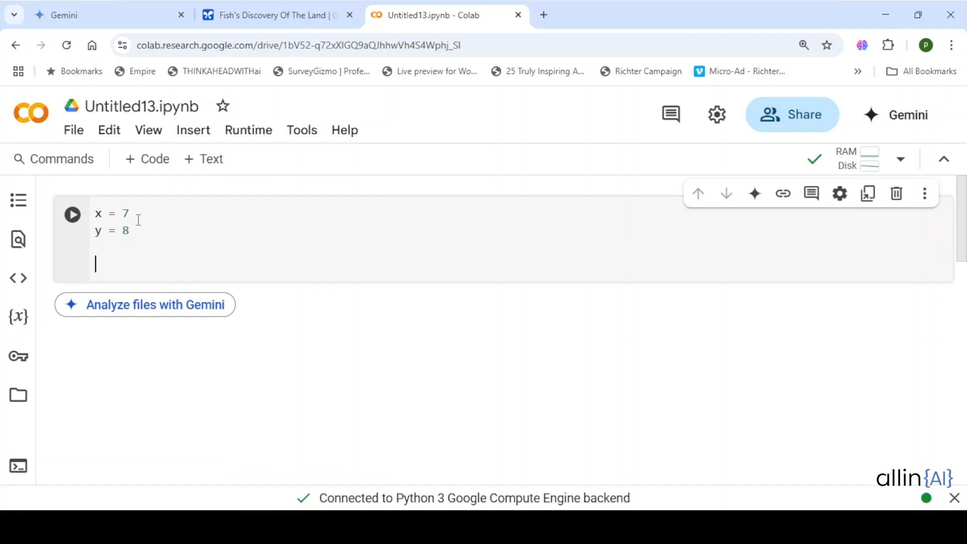
Add print(x+y) below the two variables and run the cell.
type("print")
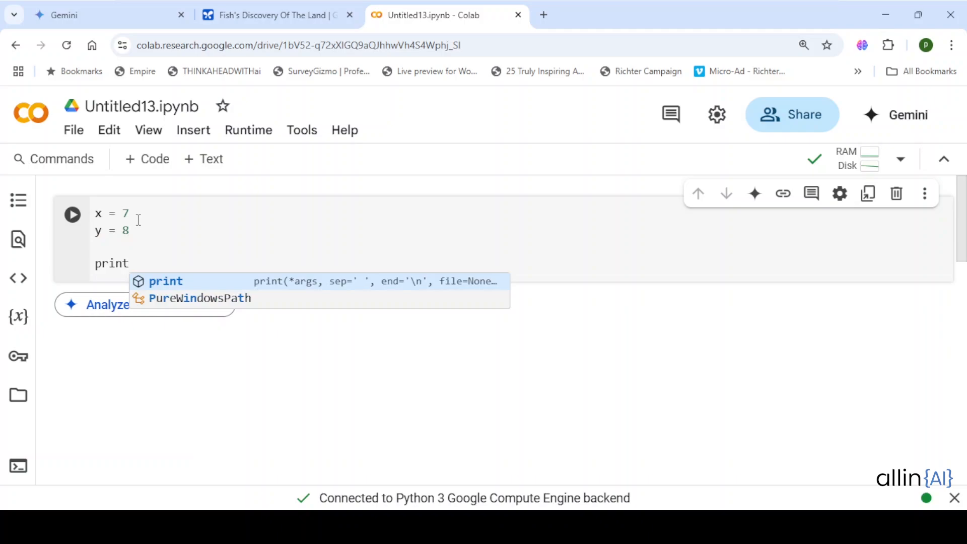
type("(x")
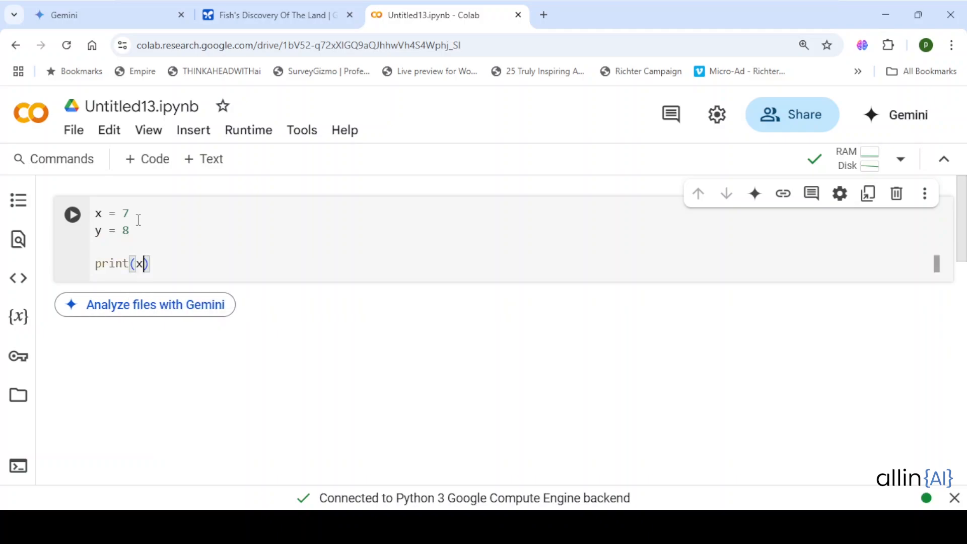
type("+y")
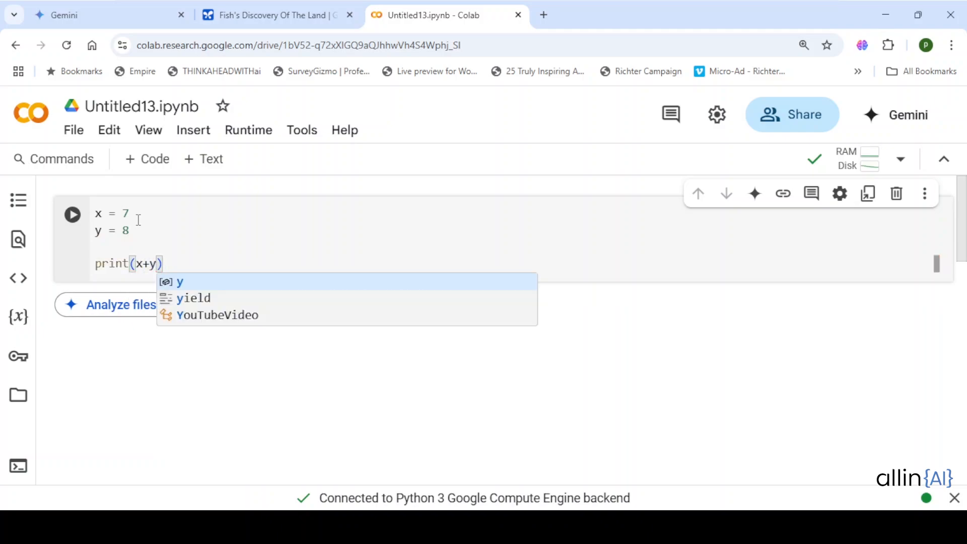
key("shift+Return")
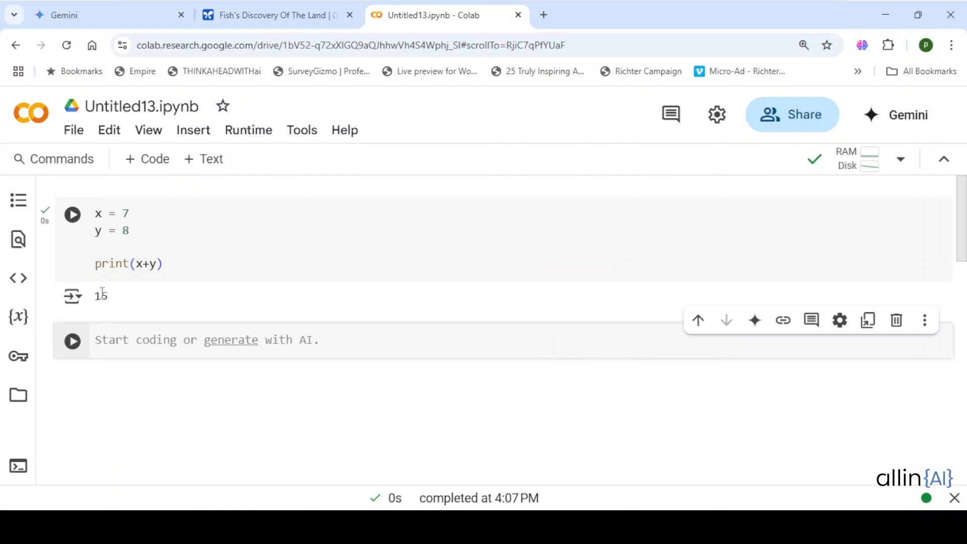
double_click(101, 296)
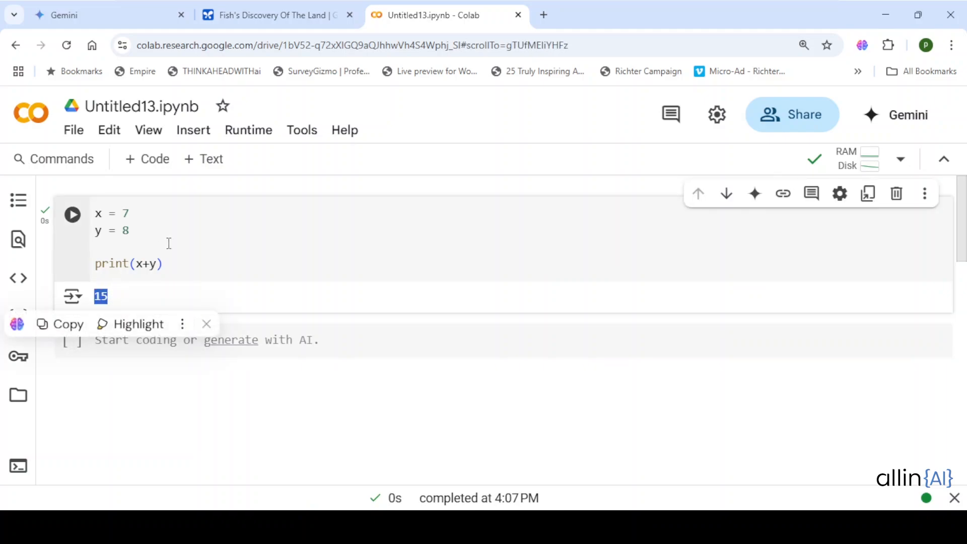
left_click(209, 225)
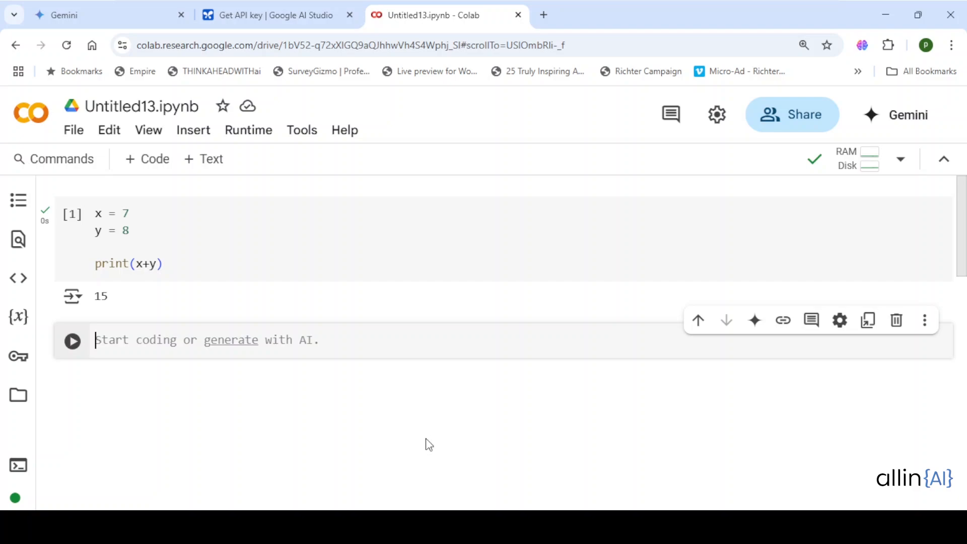
Generate code in the empty second cell with the AI prompt "write code about for loops in python".
left_click(218, 347)
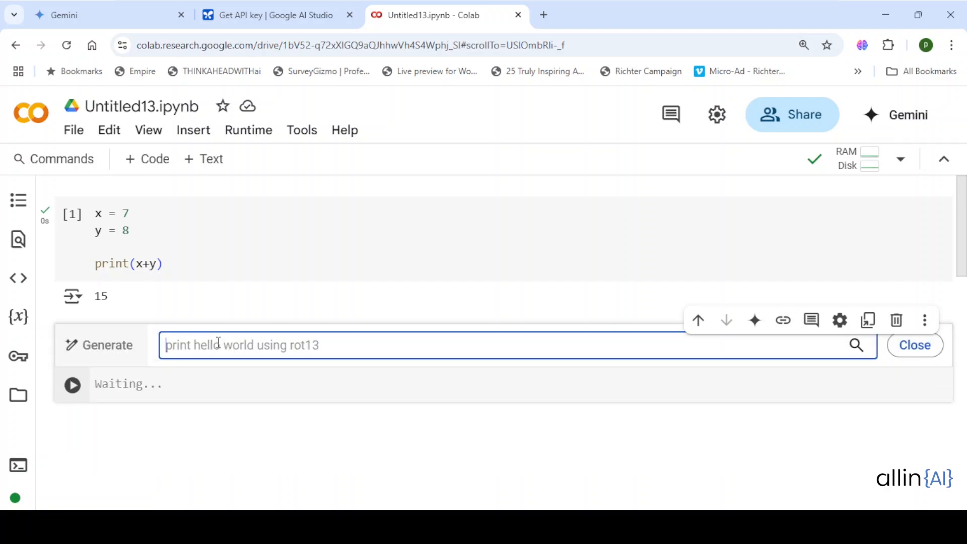
type("write")
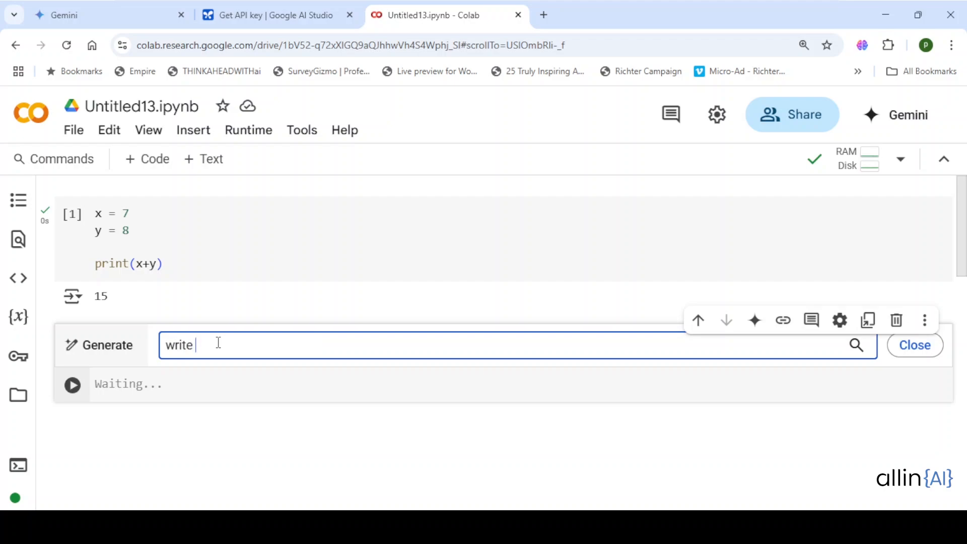
type(" code for")
key("BackSpace")
key("BackSpace")
key("BackSpace")
key("BackSpace")
type("about")
type("for loo")
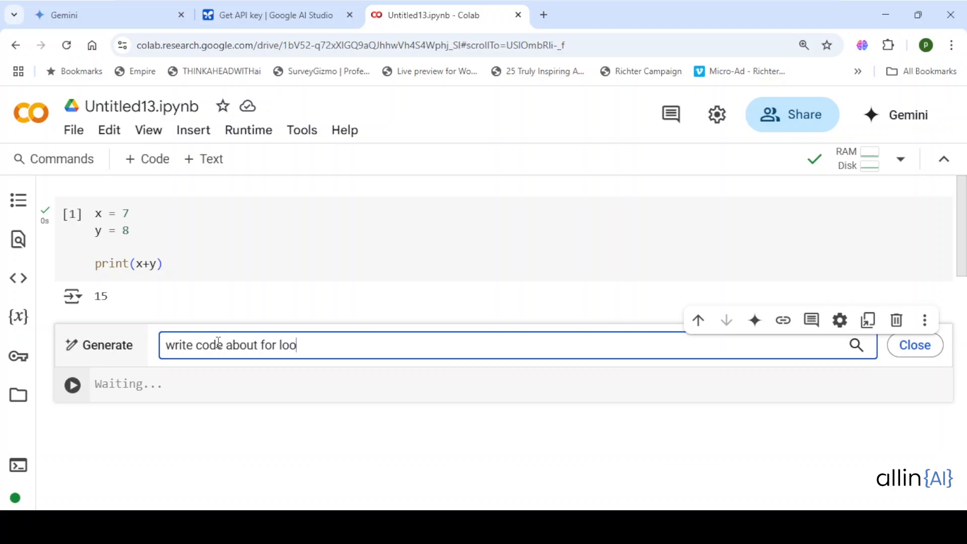
type("ps in python")
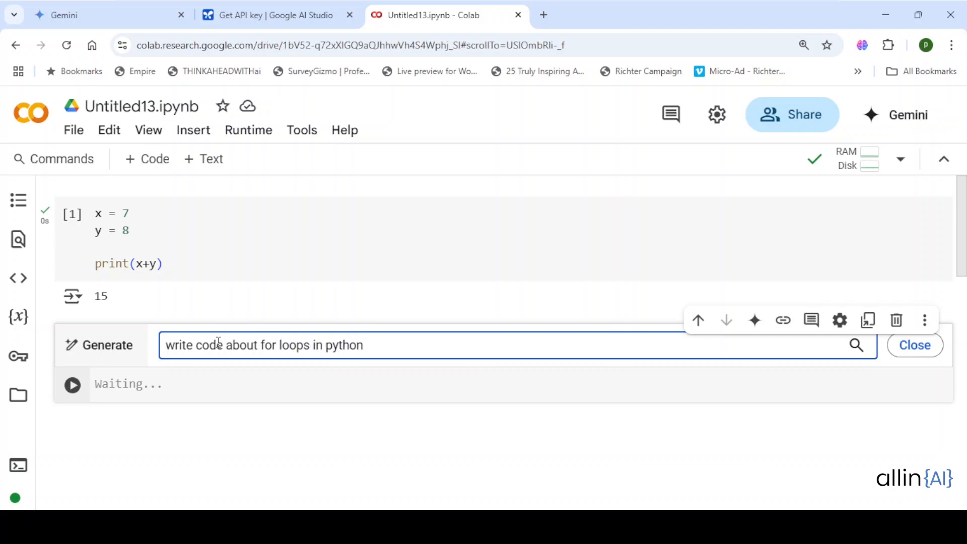
left_click(111, 346)
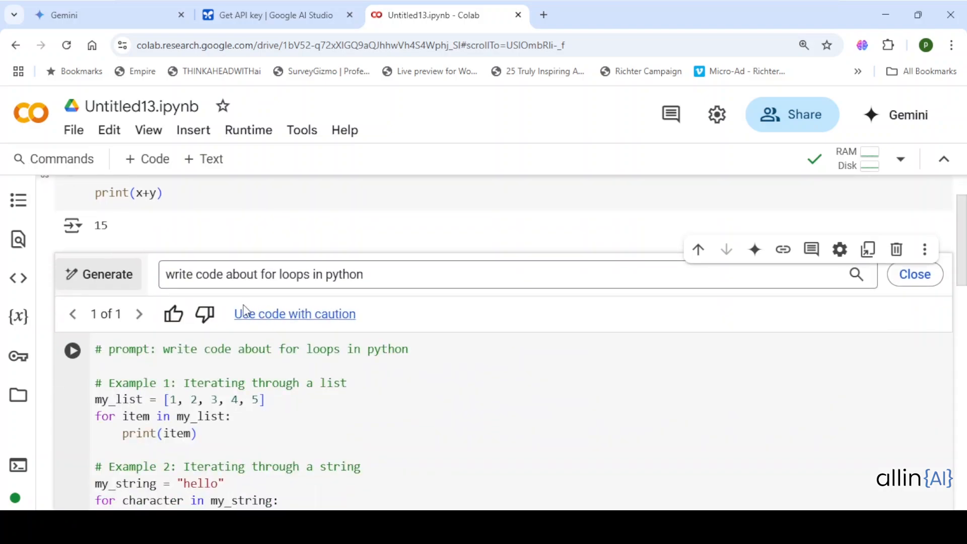
Review the generated for loop examples and run their cell.
scroll(242, 313, "down", 1)
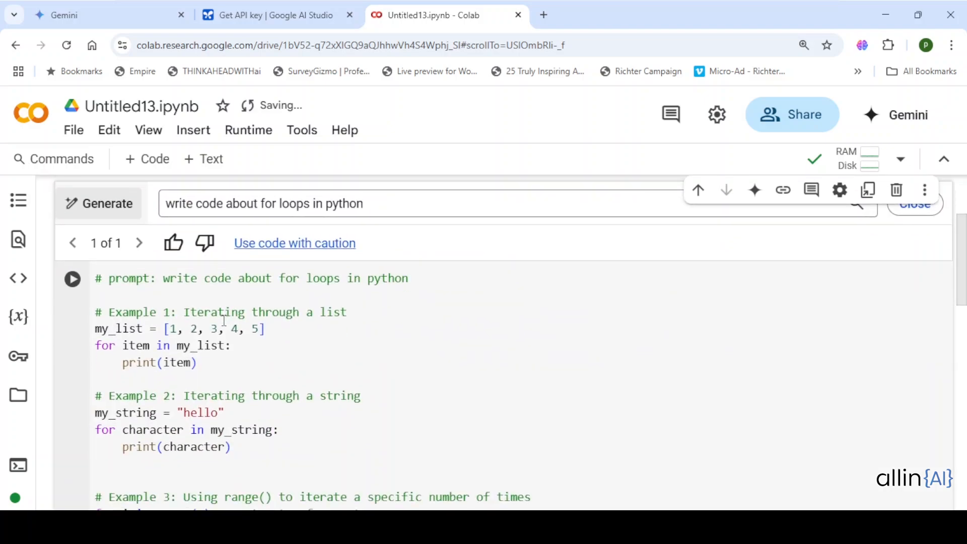
scroll(224, 320, "down", 1)
scroll(225, 322, "down", 2)
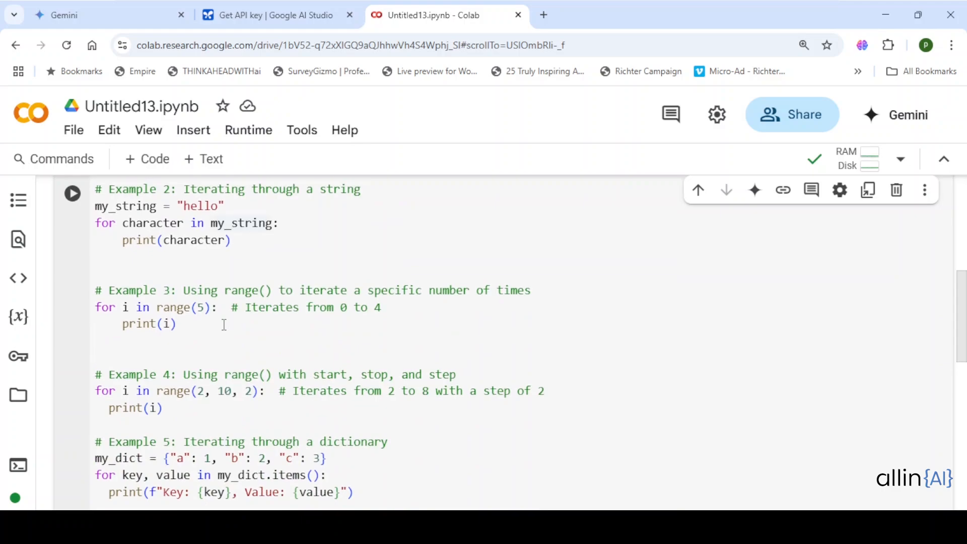
scroll(225, 325, "up", 3)
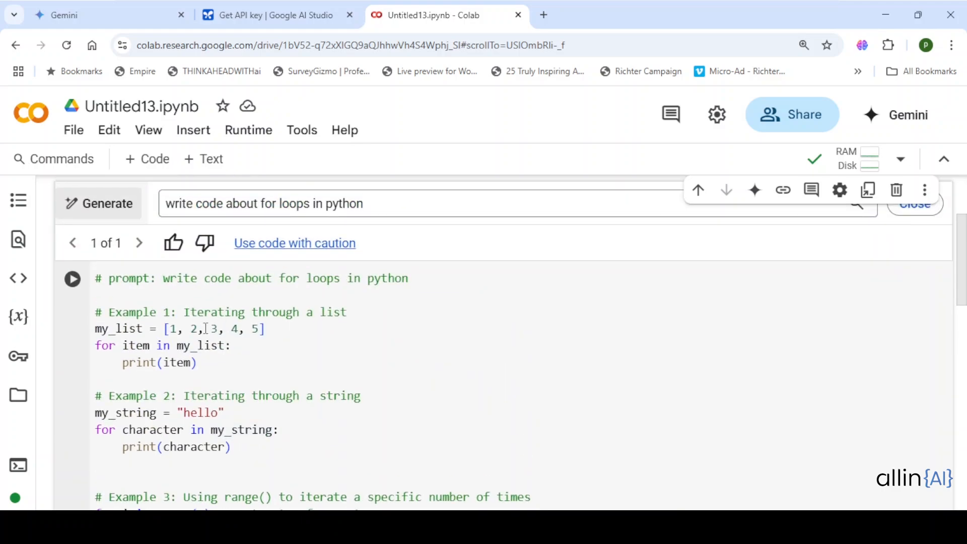
left_click(72, 280)
Examine the printed output of the for loop examples and compare it with the generated code above.
scroll(164, 321, "down", 10)
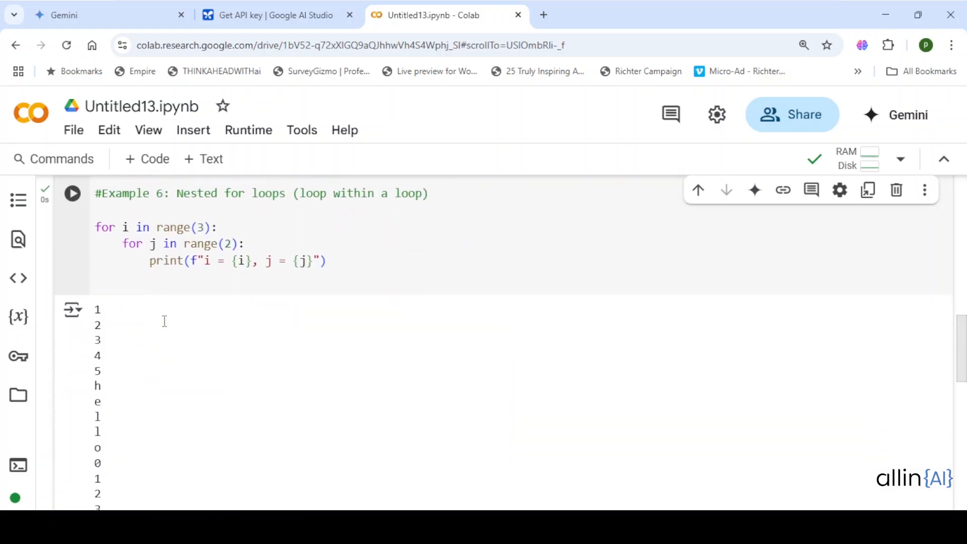
scroll(164, 321, "down", 3)
scroll(165, 325, "up", 3)
scroll(166, 327, "down", 3)
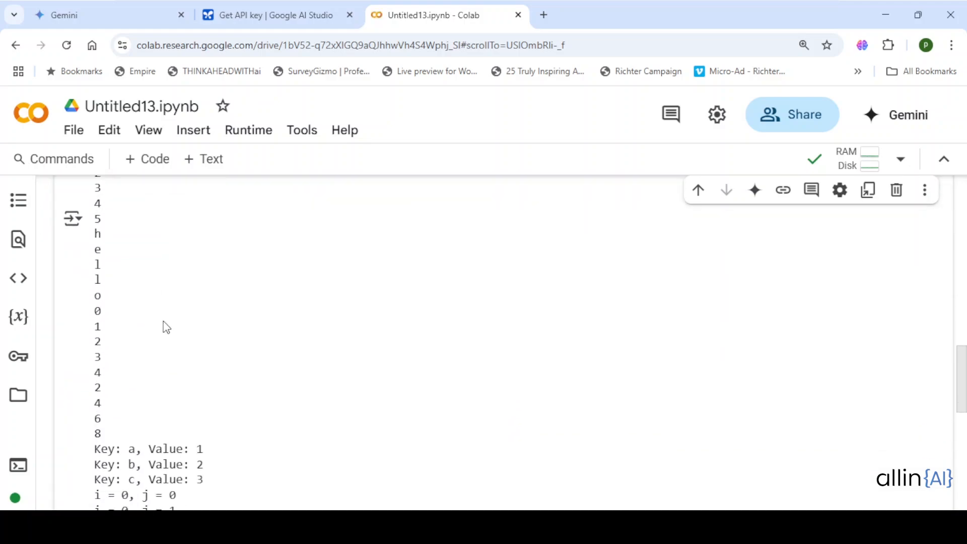
scroll(167, 328, "down", 3)
scroll(167, 328, "up", 3)
scroll(166, 327, "up", 3)
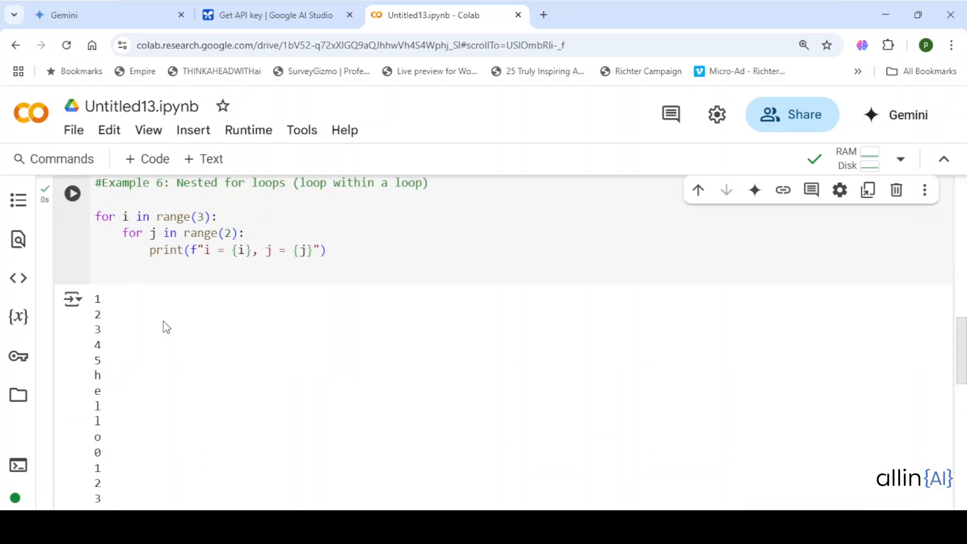
scroll(166, 328, "down", 5)
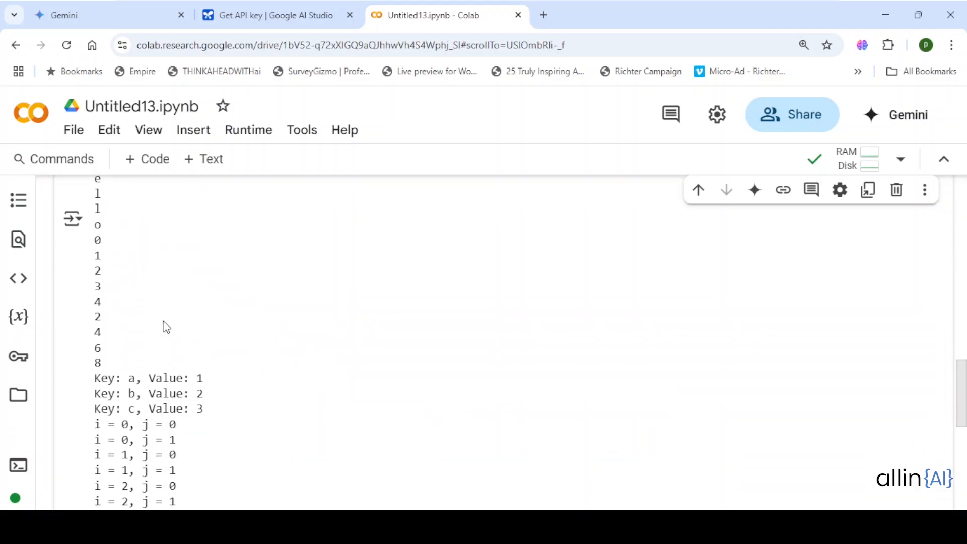
scroll(166, 328, "up", 10)
scroll(166, 328, "up", 5)
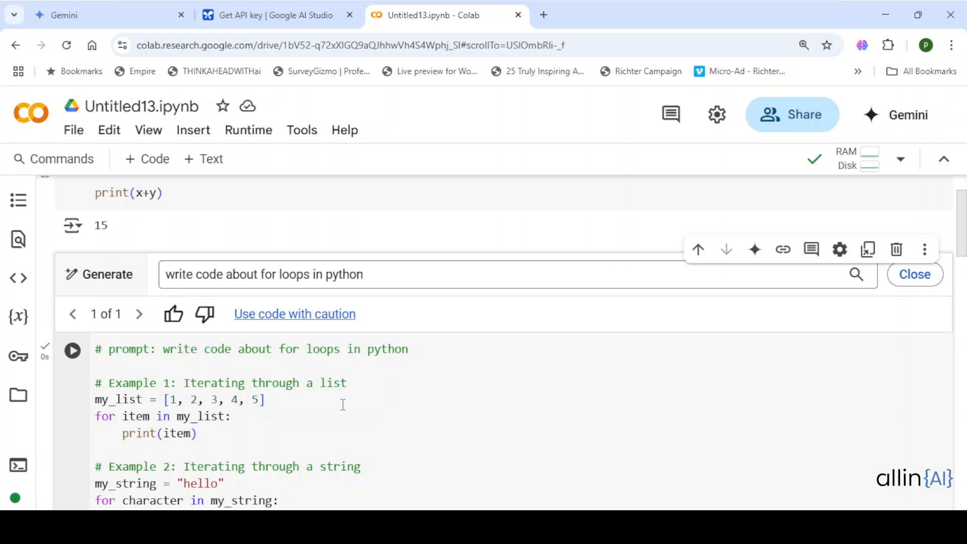
scroll(343, 404, "down", 4)
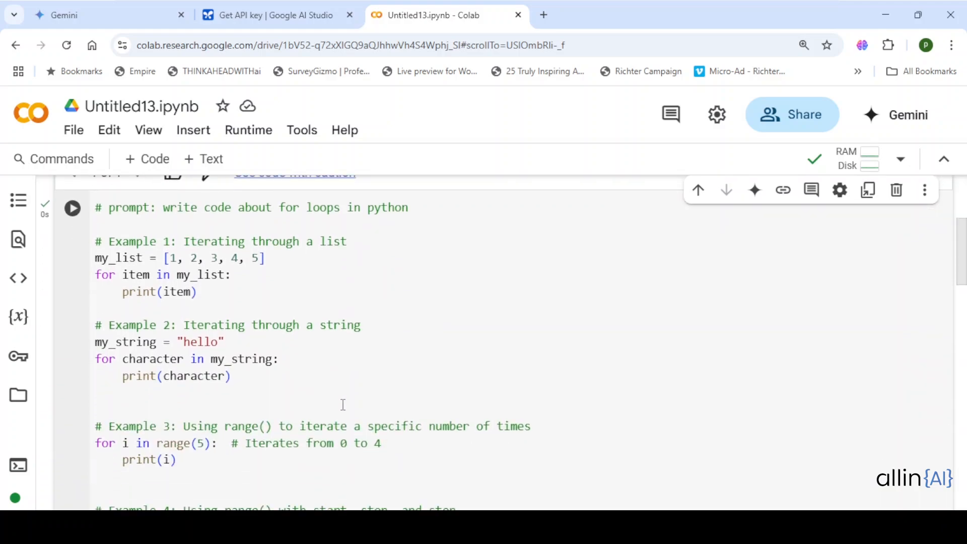
scroll(343, 405, "up", 3)
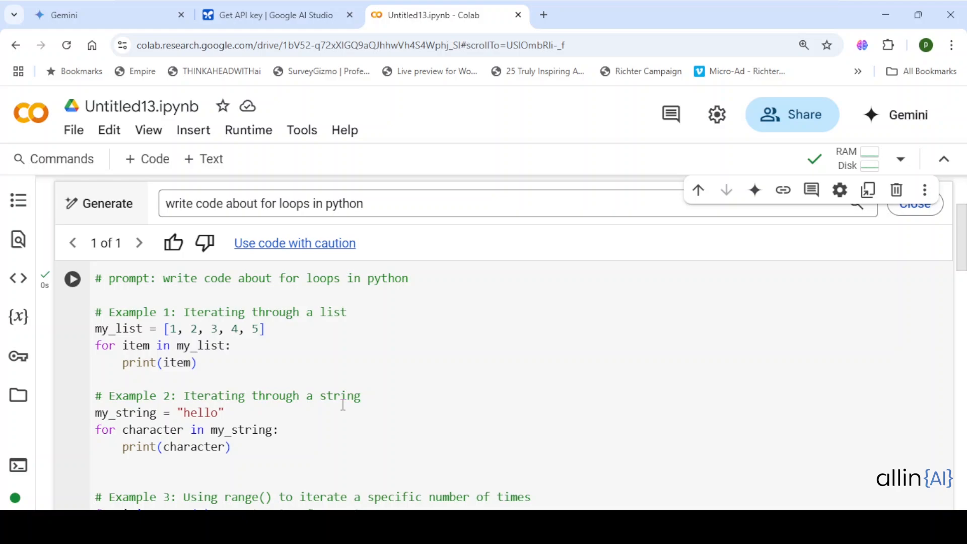
Check the API key page in Google AI Studio, return to the Colab notebook and view its stored secrets.
left_click(246, 9)
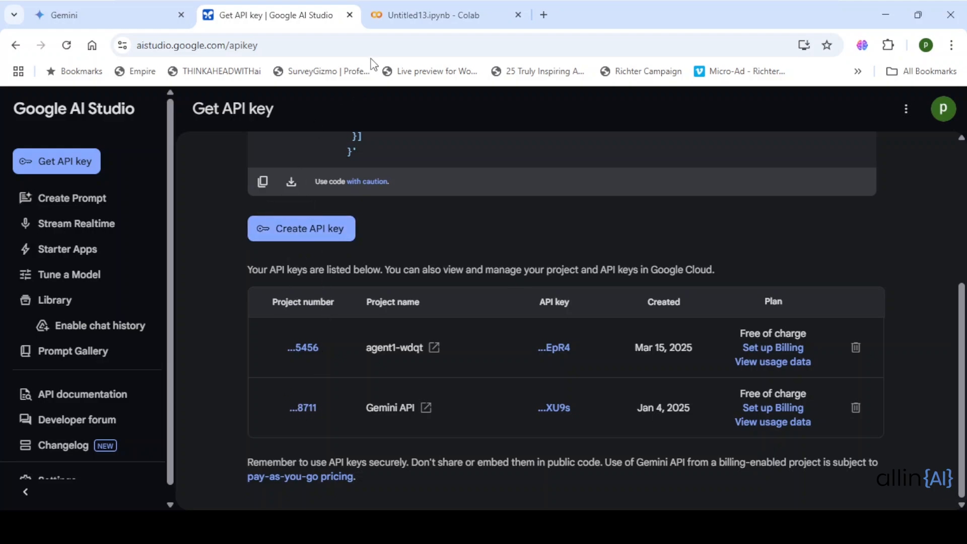
left_click(389, 15)
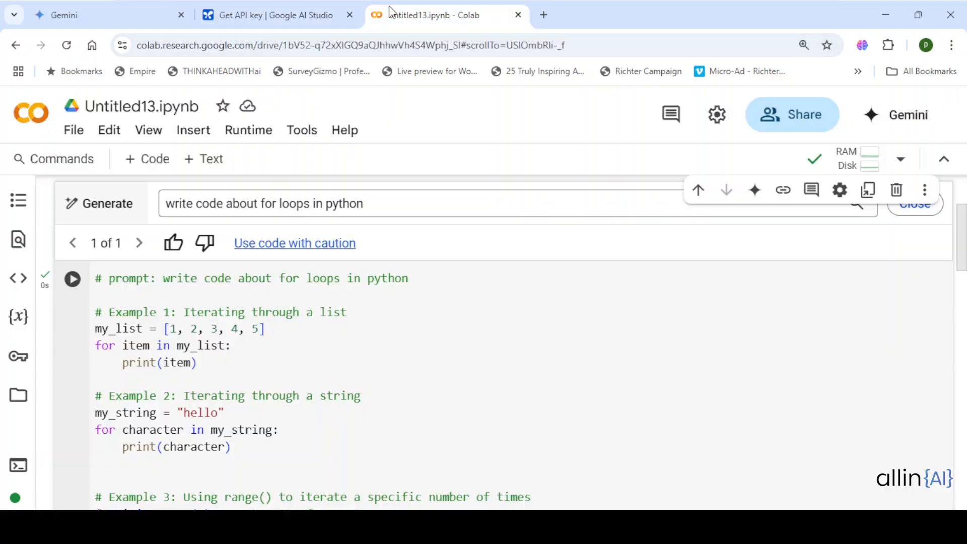
left_click(18, 357)
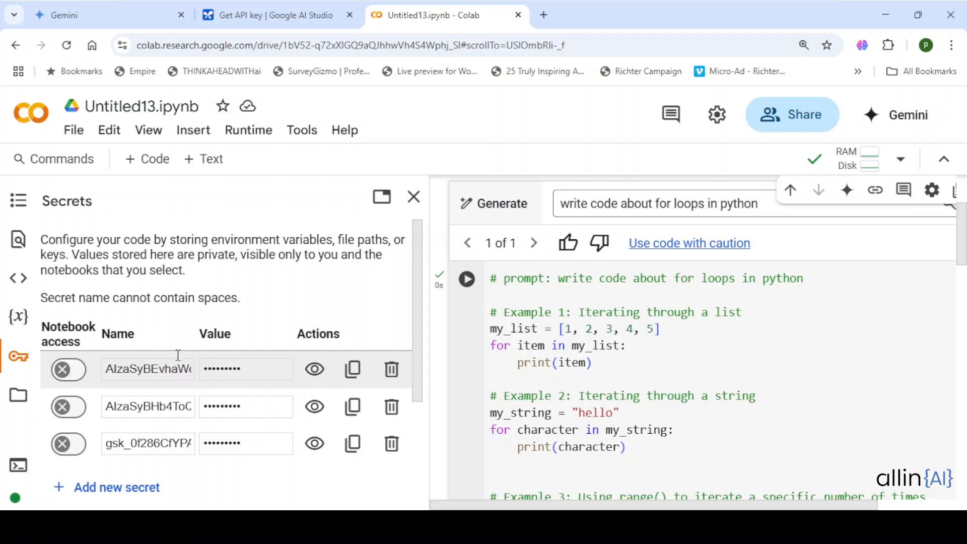
left_click(414, 196)
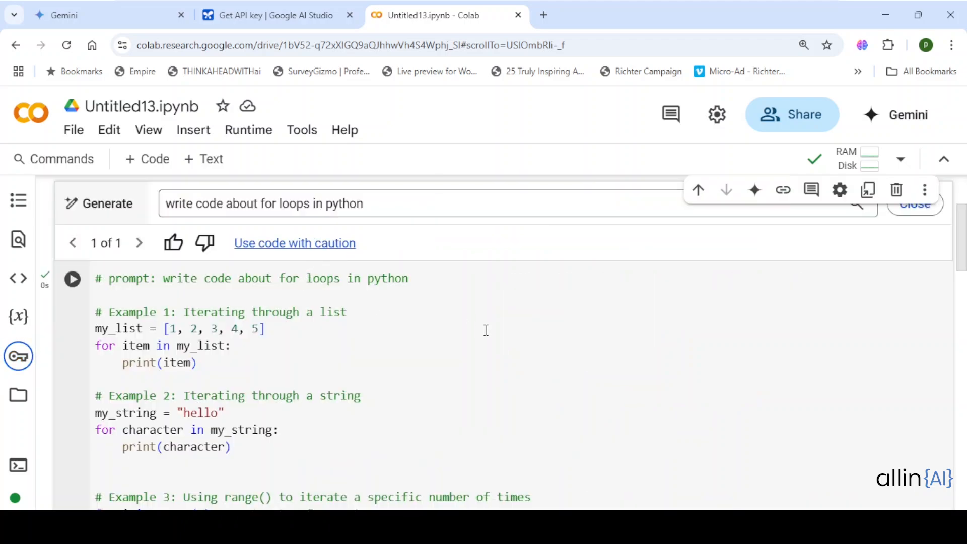